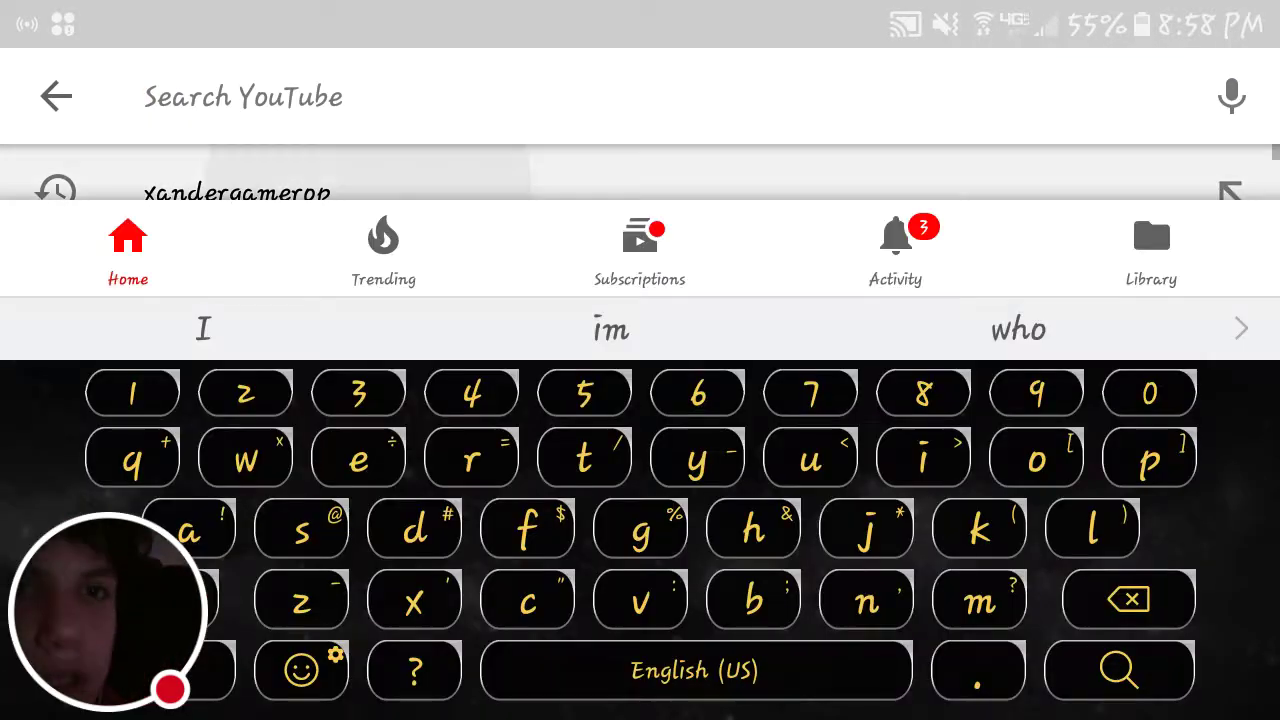
Step: Rerun the 'xandergamerop' search from history to list the XanderGamerOP channel and its videos
{"action": "left_click", "coordinate": [237, 193]}
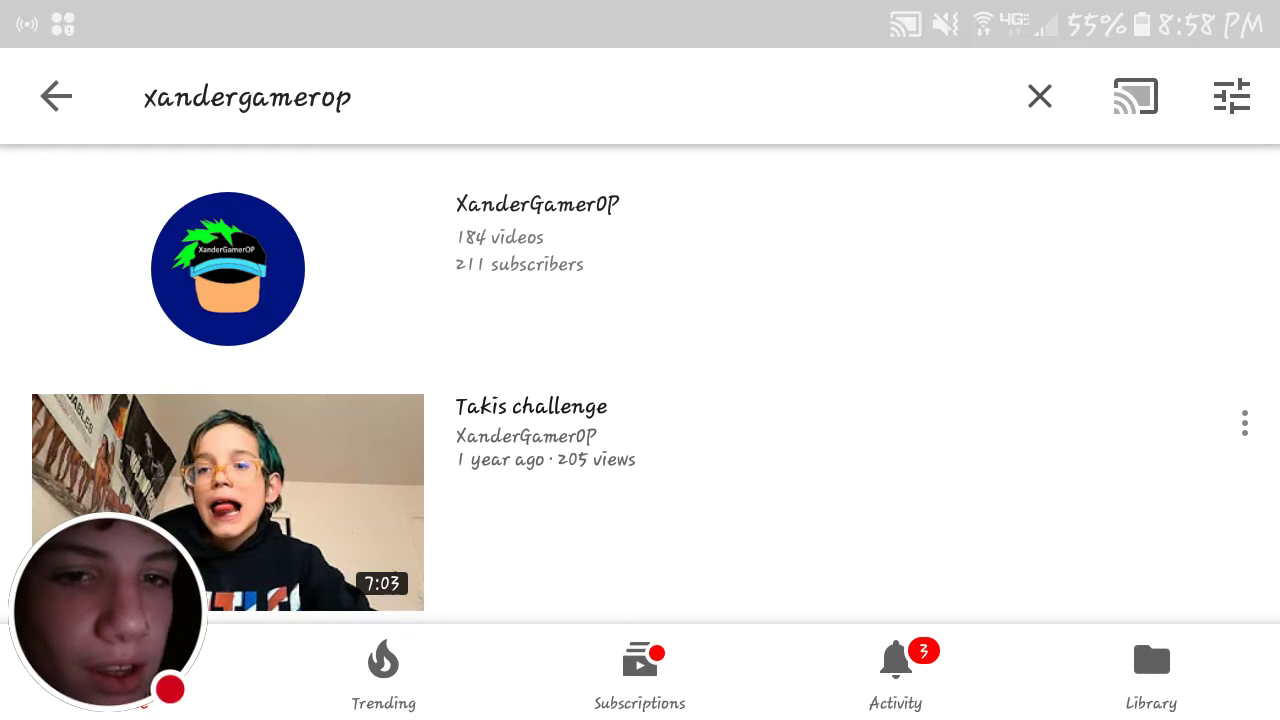
{"action": "mouse_move", "coordinate": [108, 610]}
{"action": "left_mouse_down"}
{"action": "mouse_move", "coordinate": [500, 237]}
{"action": "mouse_move", "coordinate": [345, 315]}
{"action": "mouse_move", "coordinate": [860, 610]}
{"action": "mouse_move", "coordinate": [596, 170]}
{"action": "mouse_move", "coordinate": [348, 462]}
{"action": "mouse_move", "coordinate": [218, 440]}
{"action": "mouse_move", "coordinate": [242, 460]}
{"action": "left_mouse_up"}
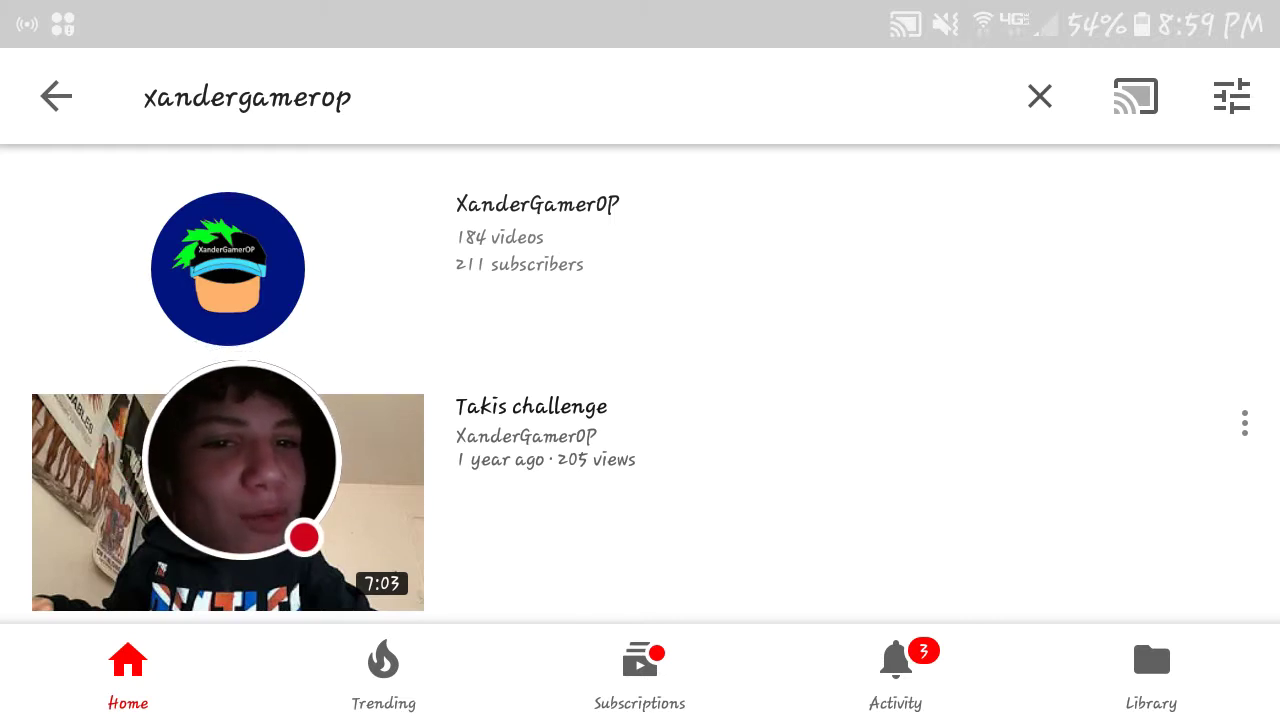
{"action": "mouse_move", "coordinate": [242, 460]}
{"action": "left_mouse_down"}
{"action": "mouse_move", "coordinate": [108, 568]}
{"action": "mouse_move", "coordinate": [108, 612]}
{"action": "left_mouse_up"}
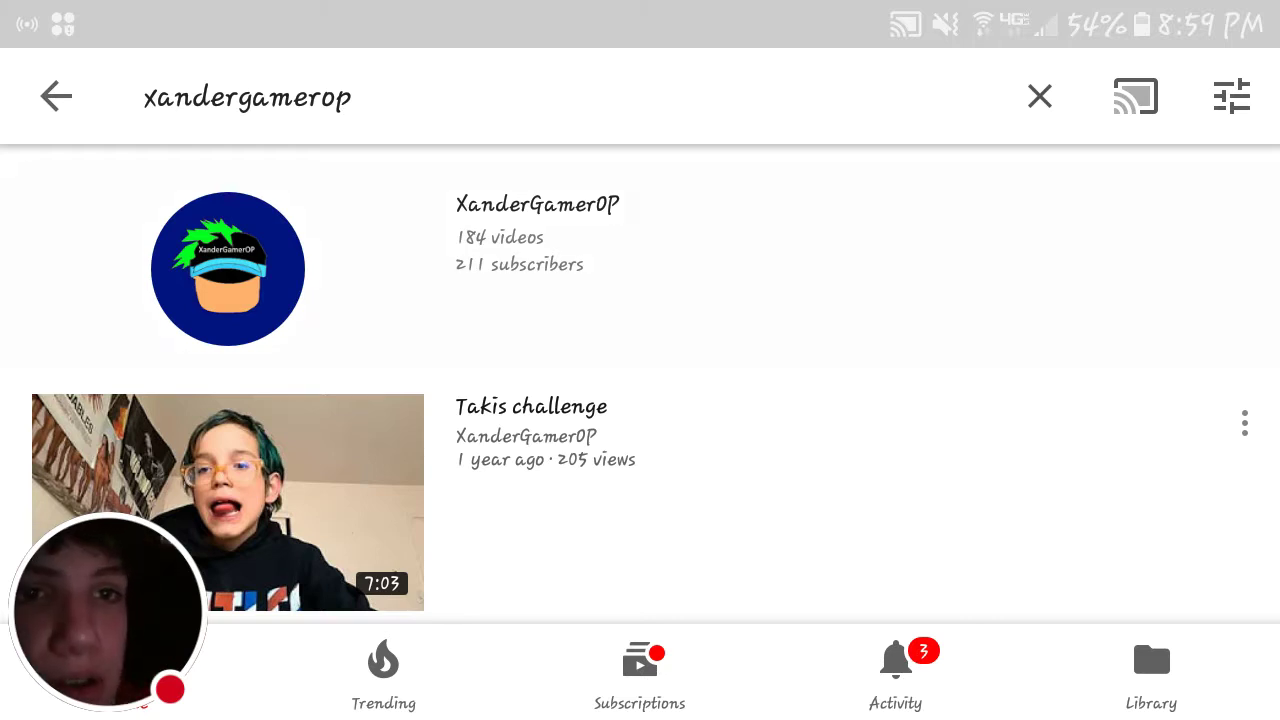
{"action": "left_click", "coordinate": [537, 240]}
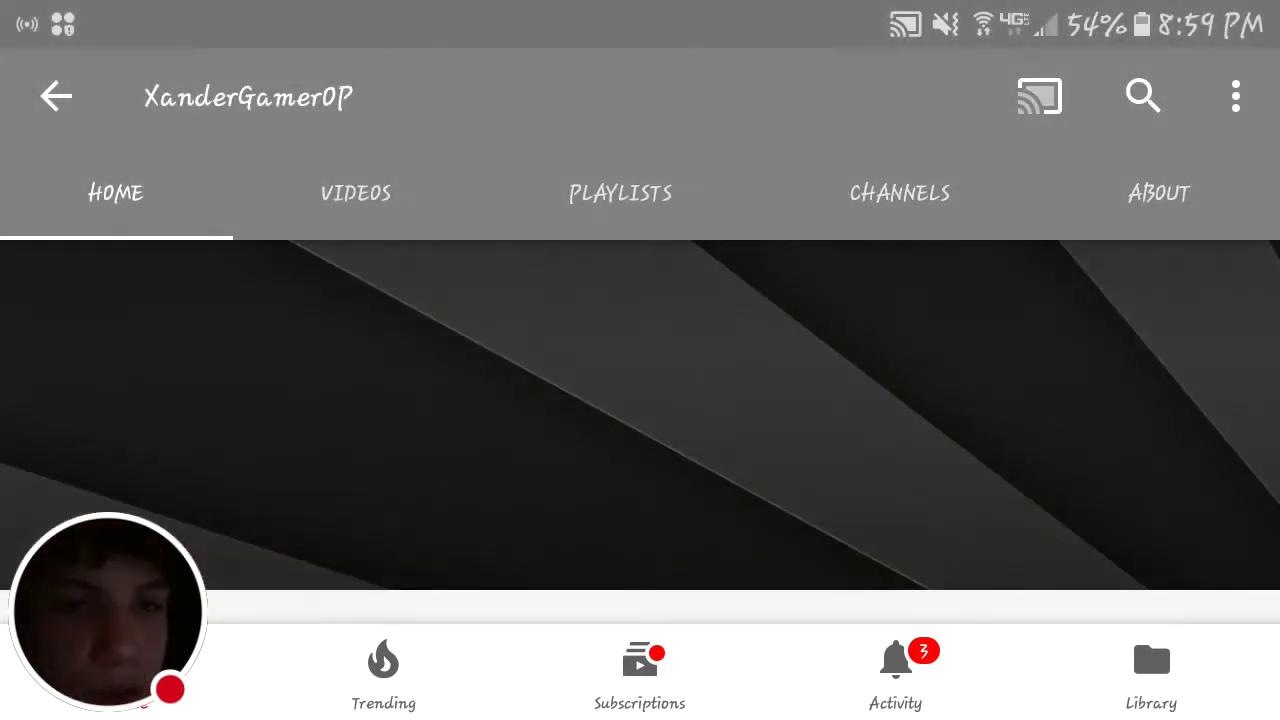
{"action": "scroll", "coordinate": [640, 360], "scroll_direction": "down", "scroll_amount": 5}
{"action": "scroll", "coordinate": [640, 400], "scroll_direction": "down", "scroll_amount": 3}
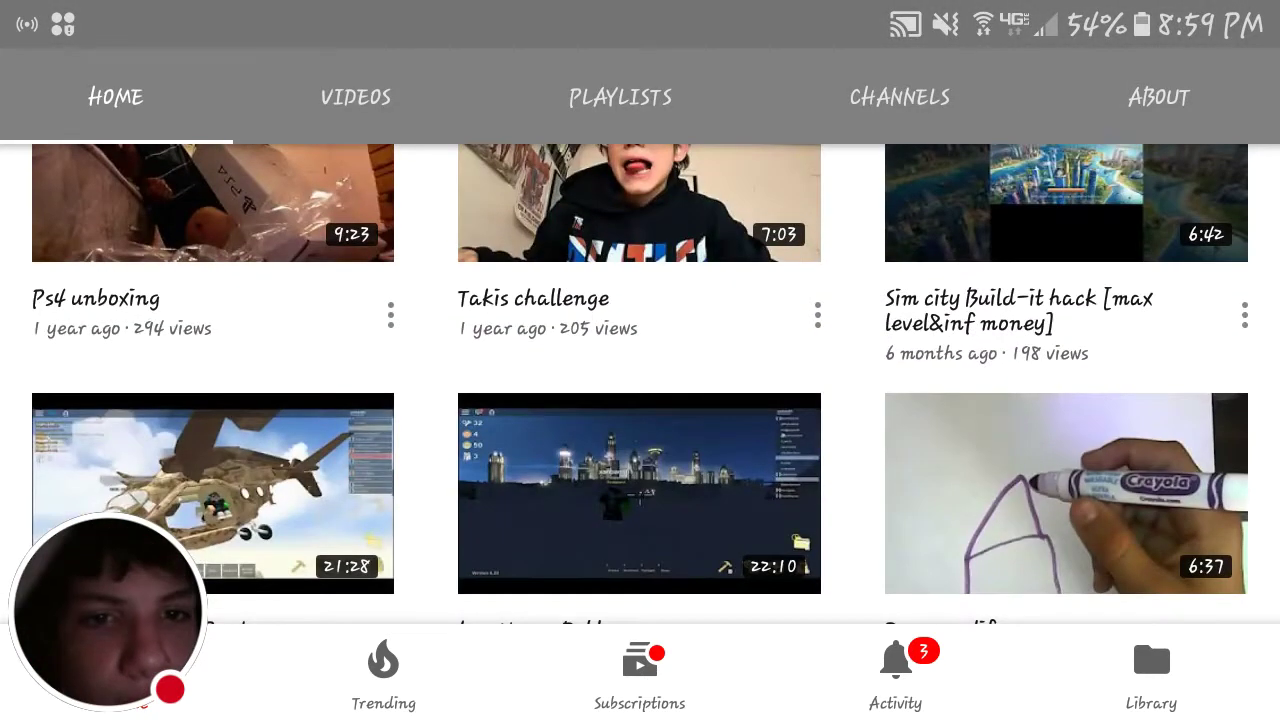
{"action": "scroll", "coordinate": [640, 400], "scroll_direction": "down", "scroll_amount": 4}
{"action": "scroll", "coordinate": [640, 400], "scroll_direction": "up", "scroll_amount": 5}
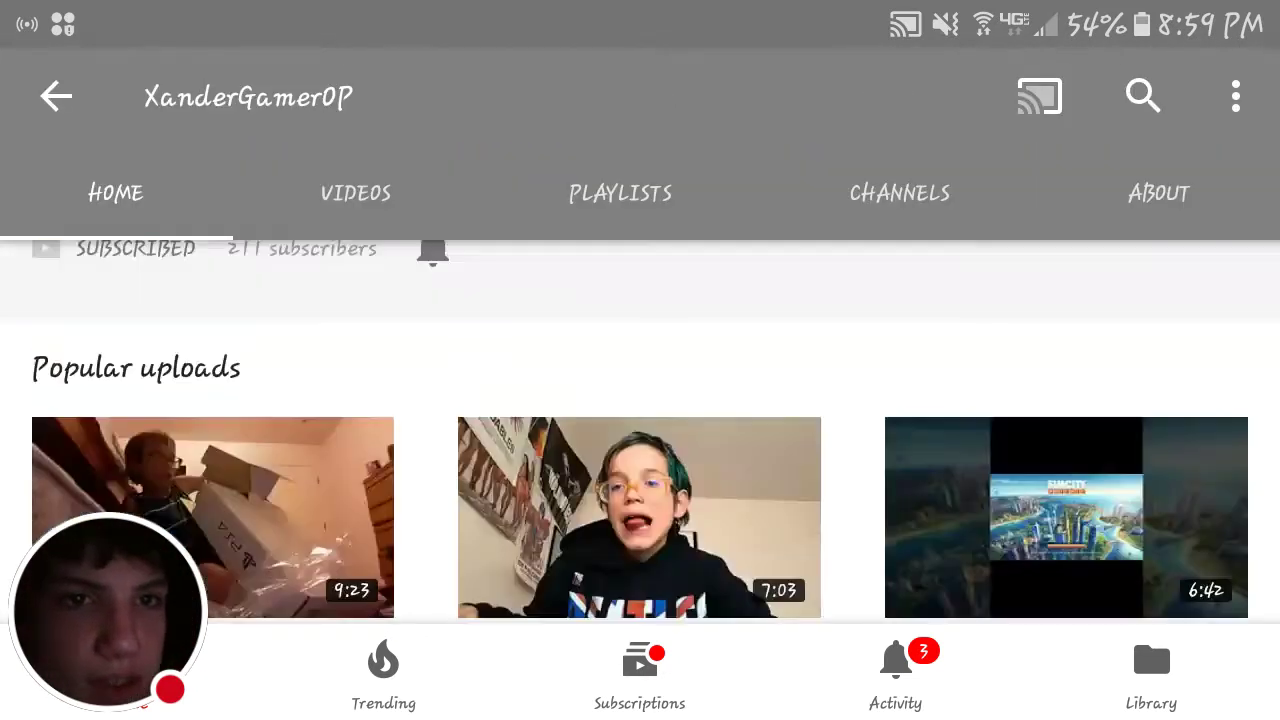
{"action": "scroll", "coordinate": [640, 400], "scroll_direction": "up", "scroll_amount": 5}
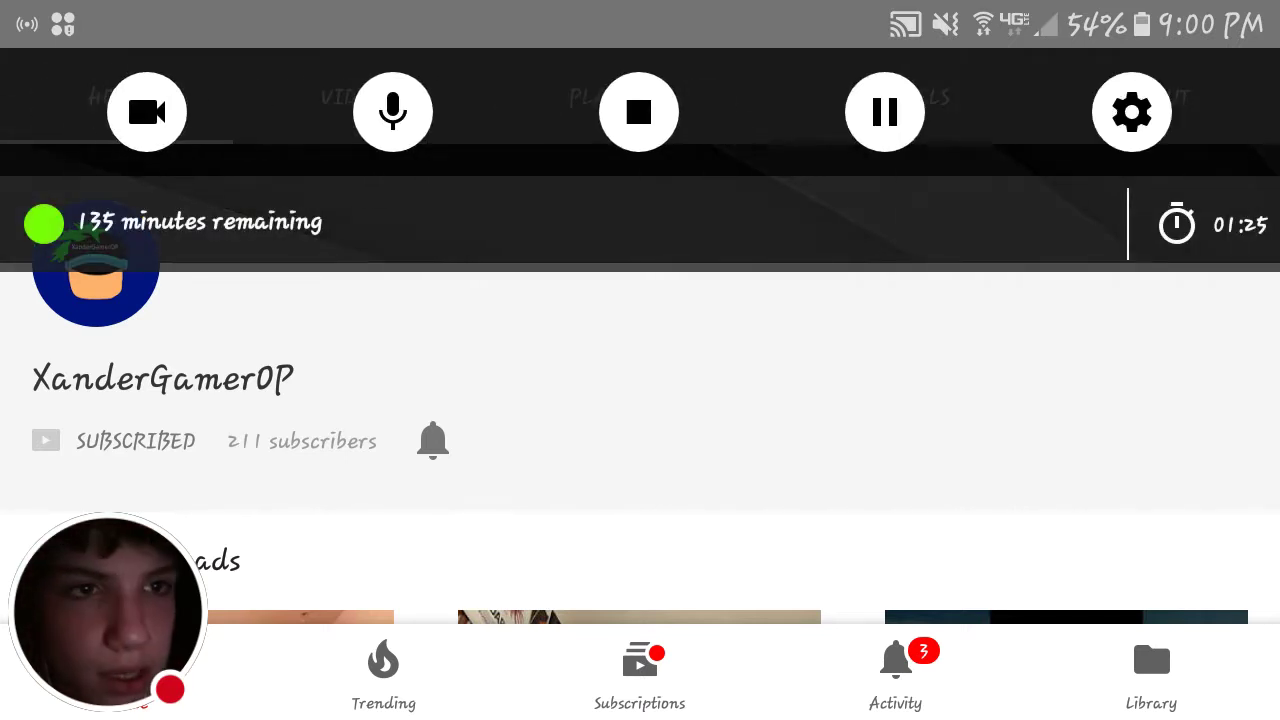
Step: Play the Takis challenge video fullscreen and skip to near the end of its 7:03
{"action": "left_click", "coordinate": [885, 112]}
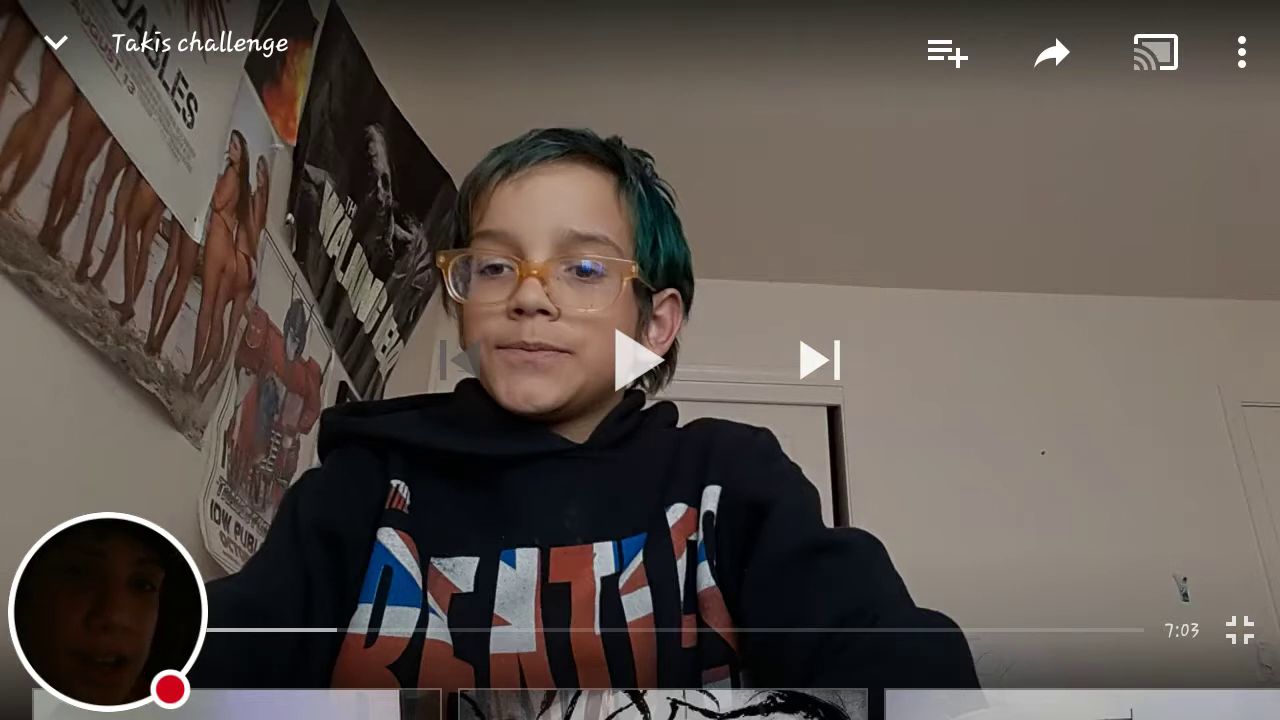
{"action": "left_click_drag", "start_coordinate": [335, 630], "coordinate": [990, 630]}
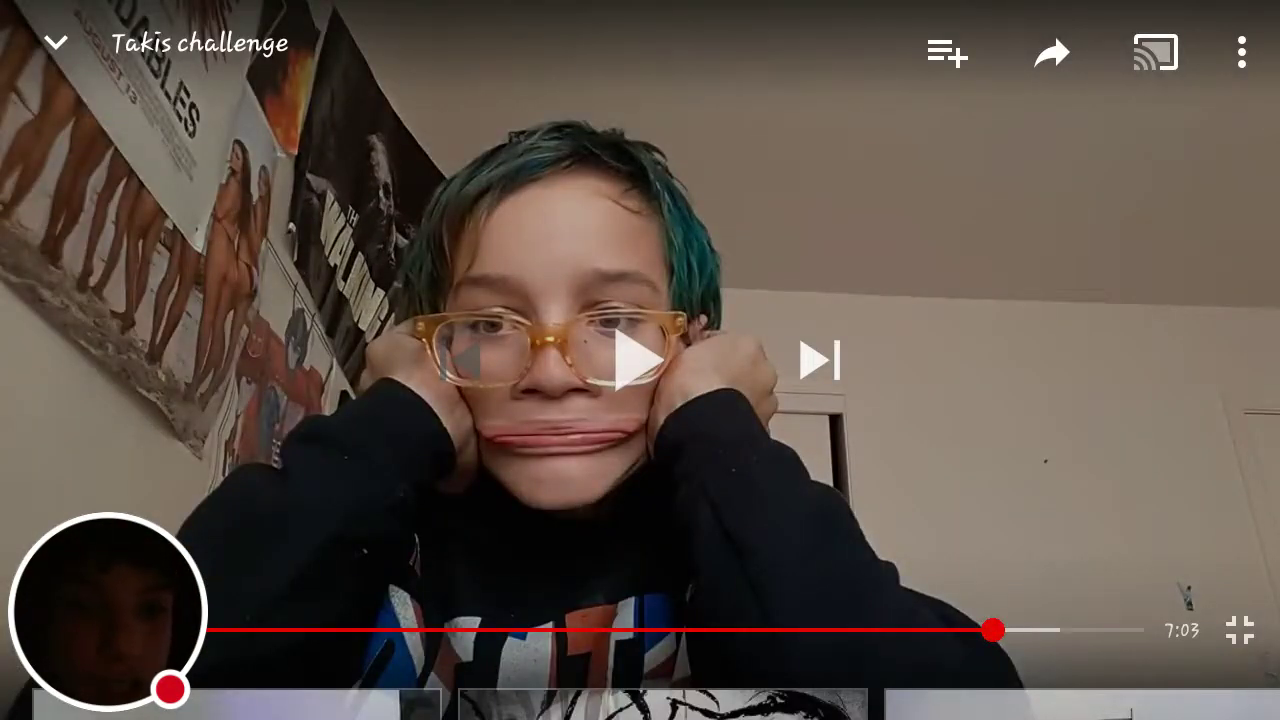
Step: Scrub the Takis challenge video back toward 0:00 and hide the player controls
{"action": "left_click_drag", "start_coordinate": [110, 610], "coordinate": [873, 175]}
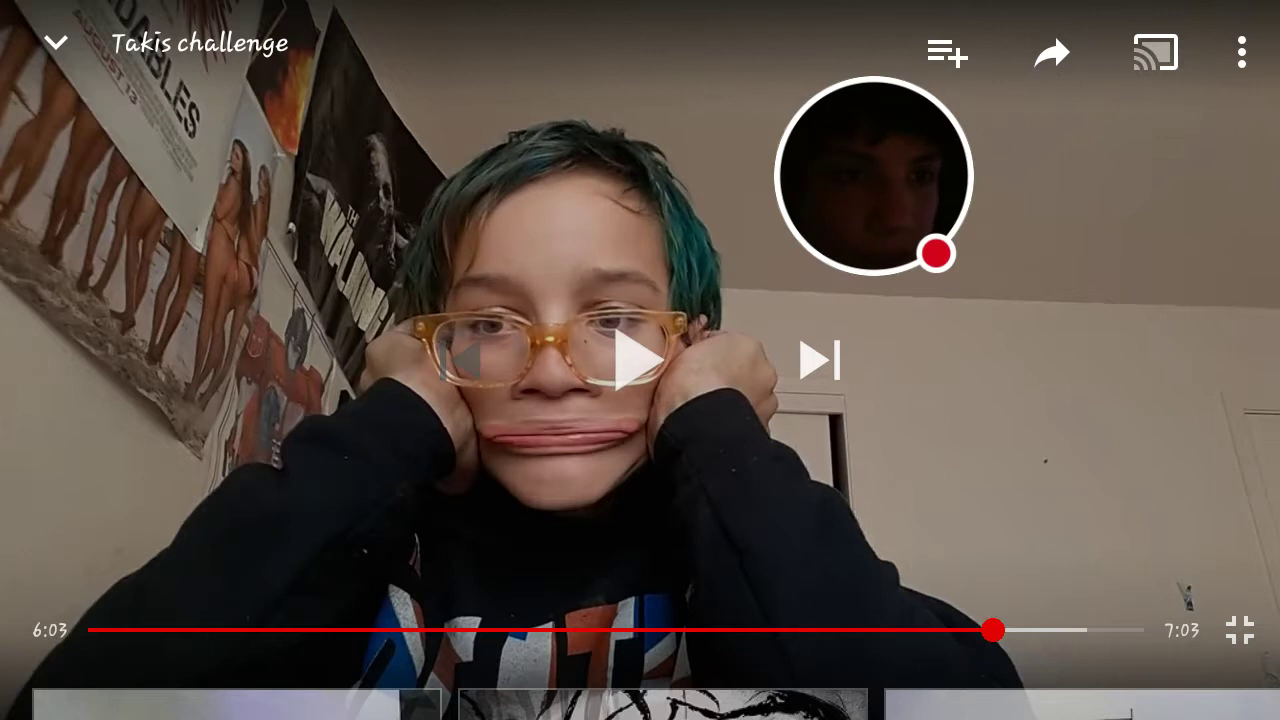
{"action": "left_click_drag", "start_coordinate": [990, 630], "coordinate": [100, 630]}
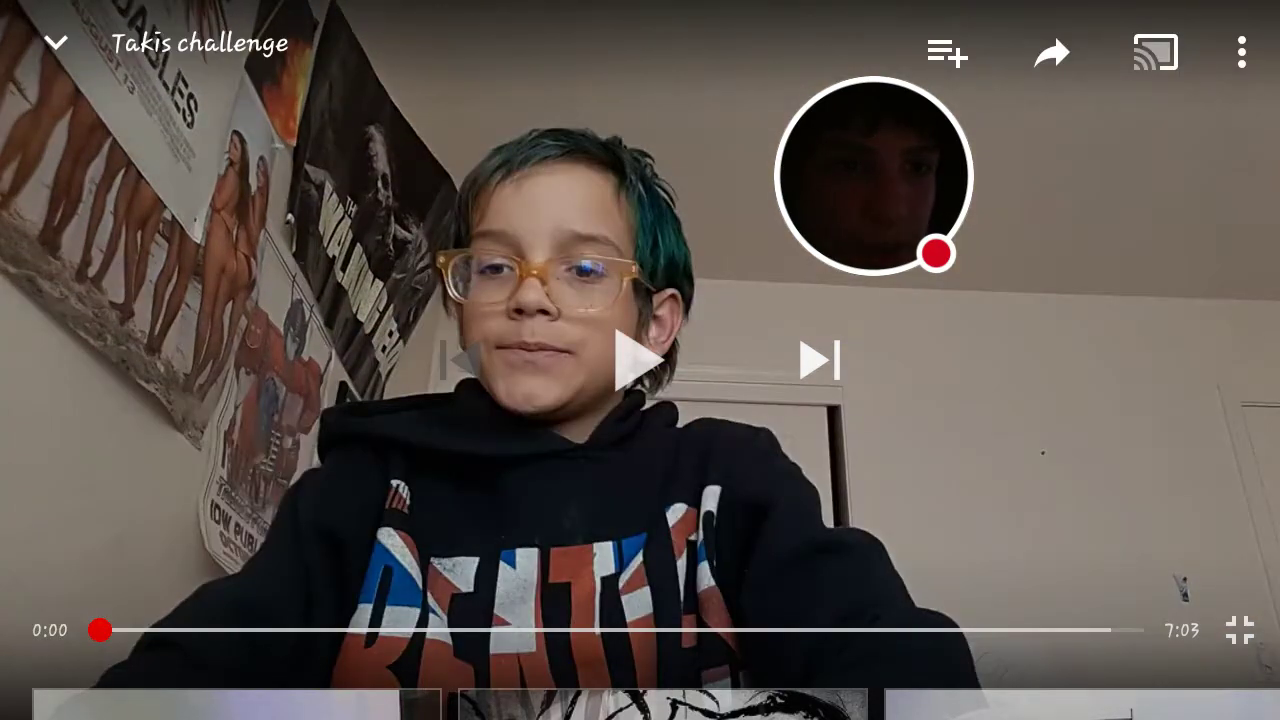
{"action": "left_click_drag", "start_coordinate": [873, 175], "coordinate": [108, 600]}
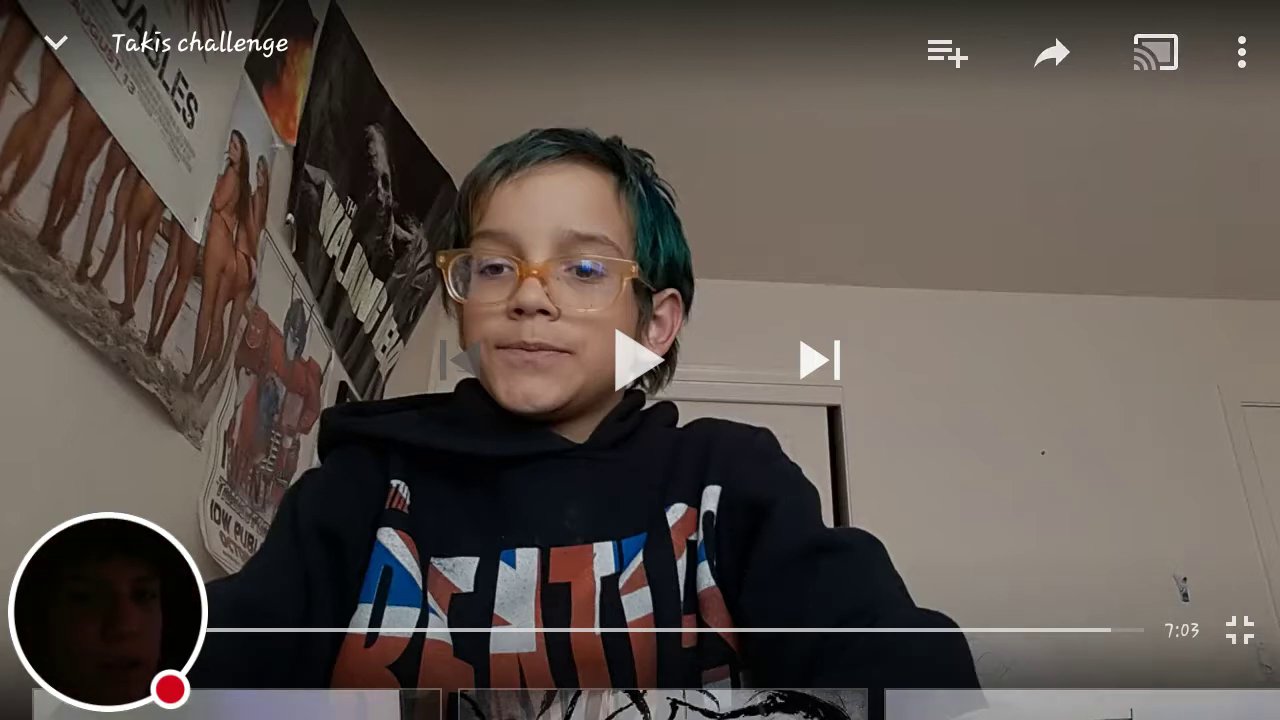
{"action": "left_click", "coordinate": [640, 360]}
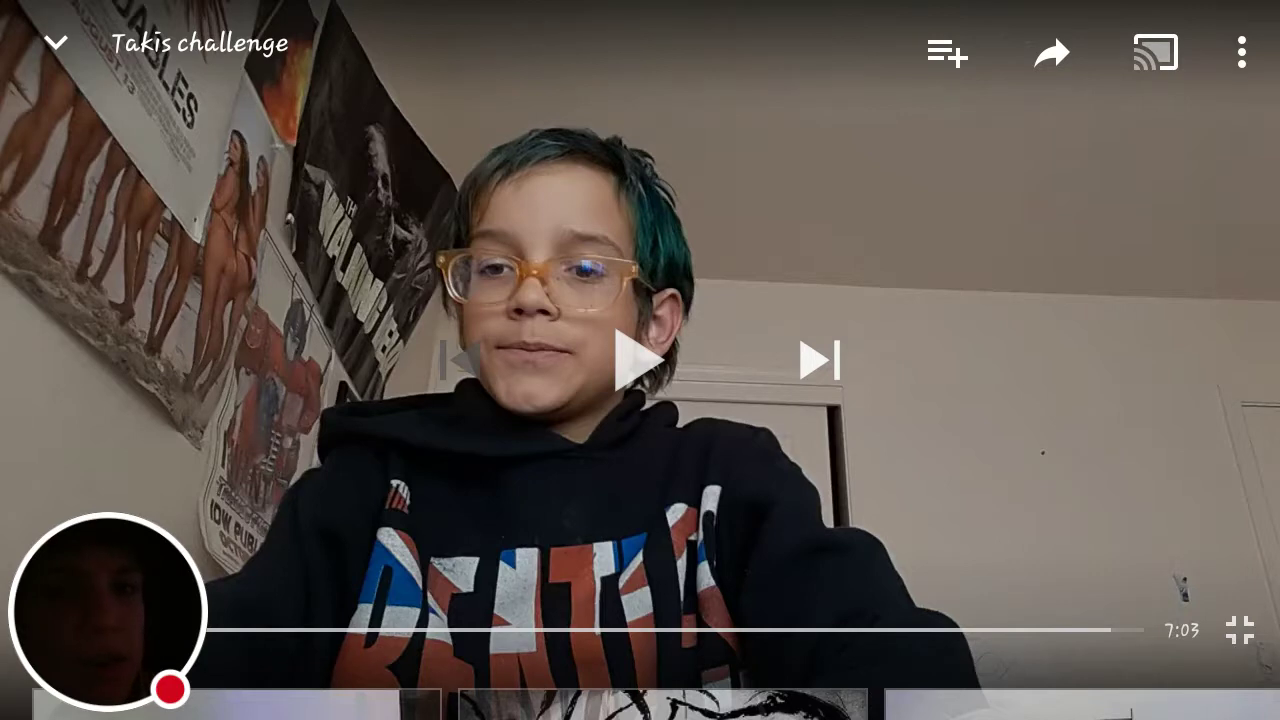
{"action": "left_click", "coordinate": [640, 360]}
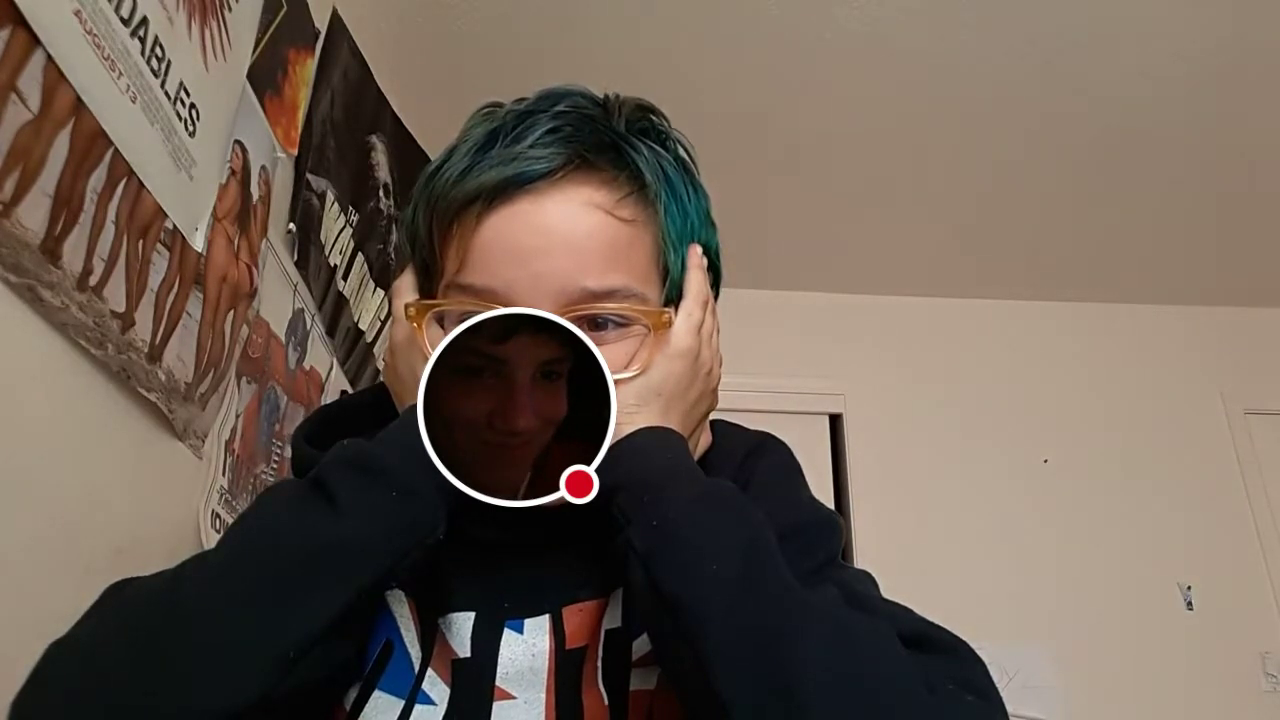
{"action": "mouse_move", "coordinate": [517, 405]}
{"action": "left_mouse_down"}
{"action": "mouse_move", "coordinate": [890, 500]}
{"action": "mouse_move", "coordinate": [1172, 605]}
{"action": "left_mouse_up"}
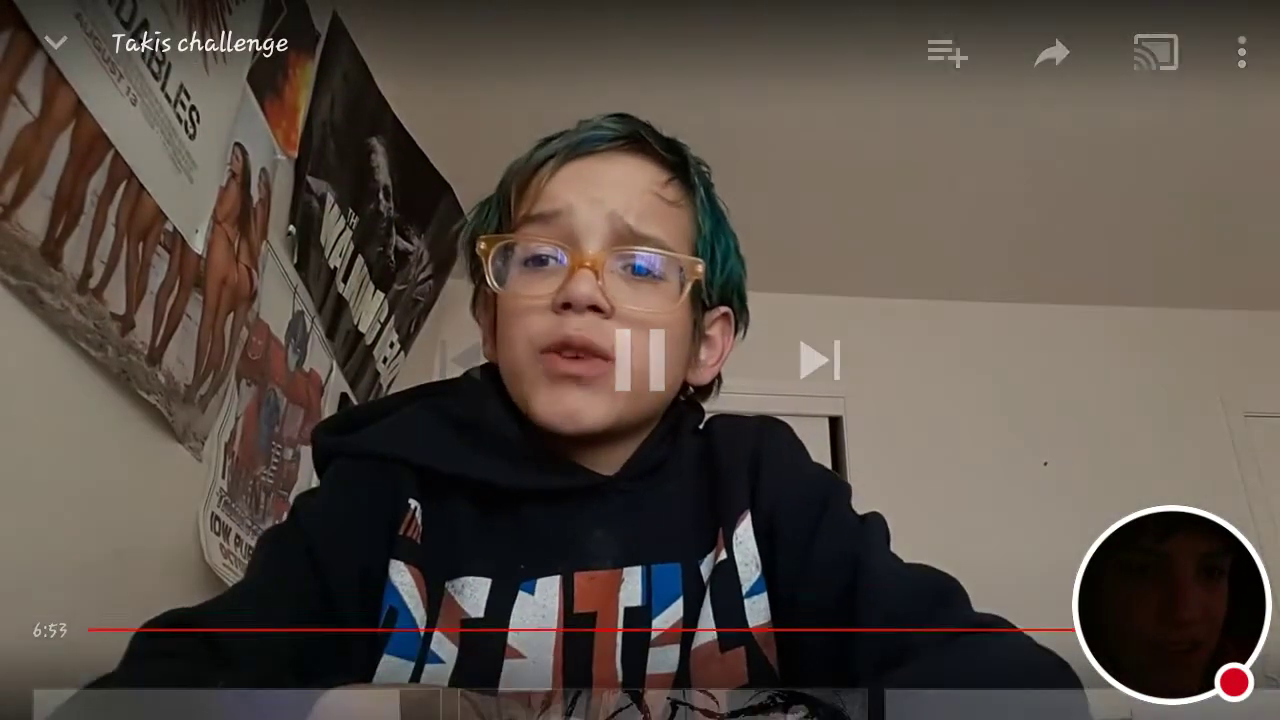
{"action": "left_click", "coordinate": [640, 500]}
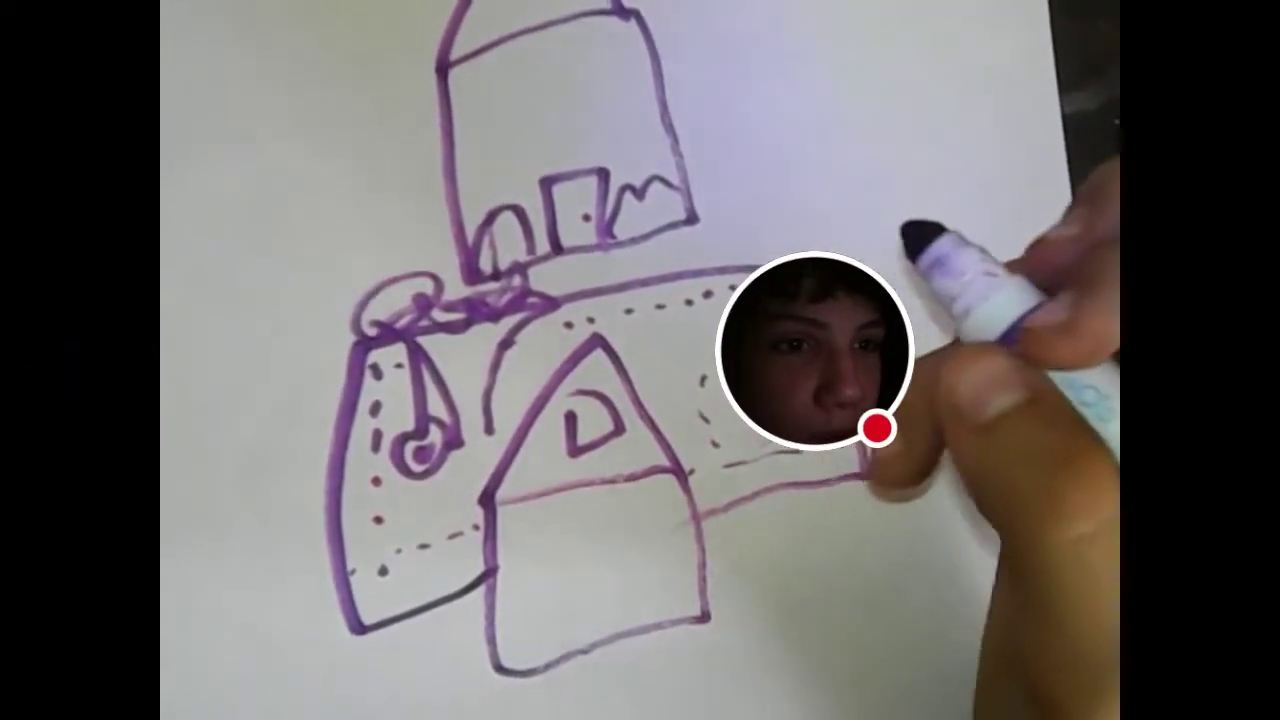
Step: Reveal the player controls and pause Draw my life at 3:26 of 6:36
{"action": "left_click", "coordinate": [640, 360]}
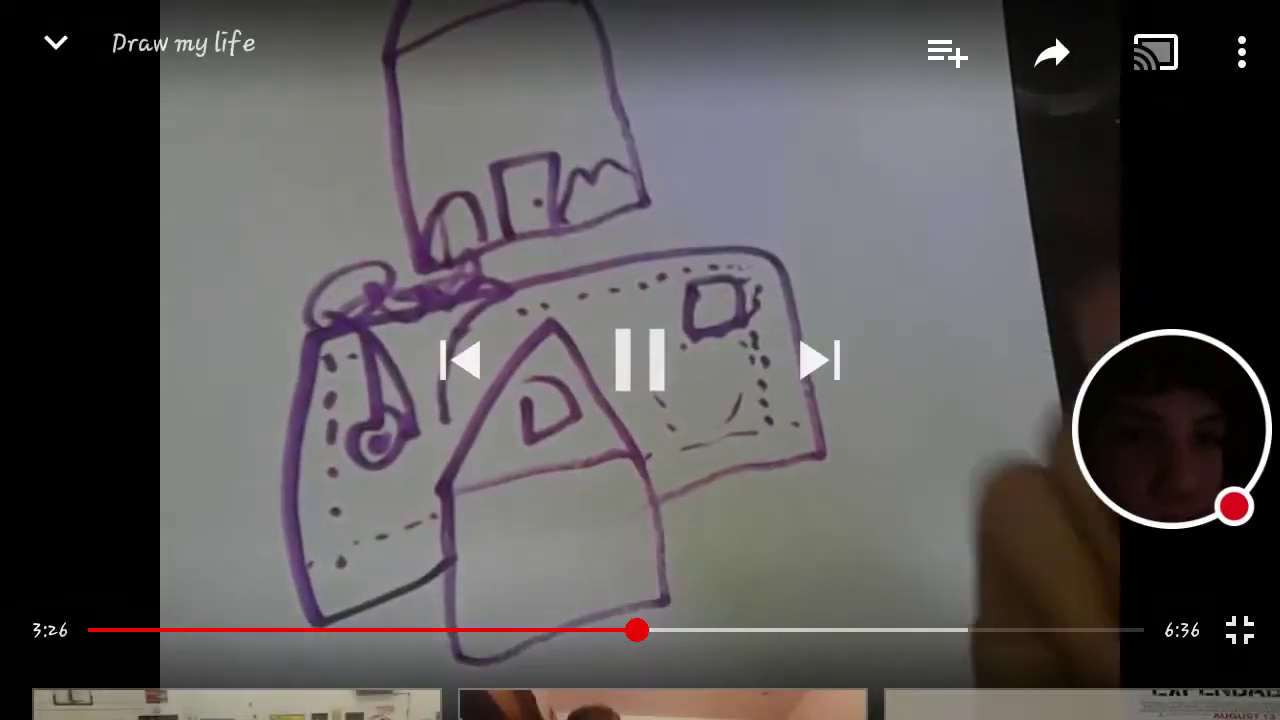
{"action": "left_click", "coordinate": [640, 360]}
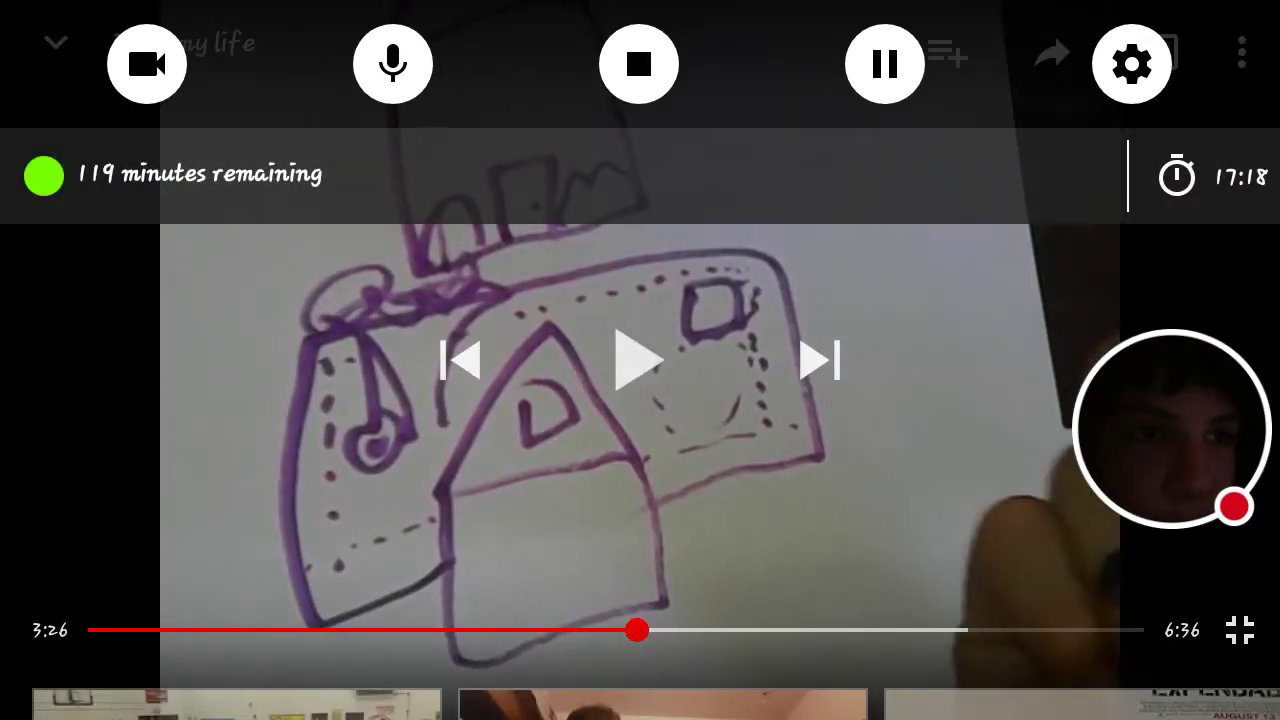
Step: Shrink the facecam bubble, move it bottom-right, and resume Draw my life at 3:28
{"action": "left_click", "coordinate": [1131, 64]}
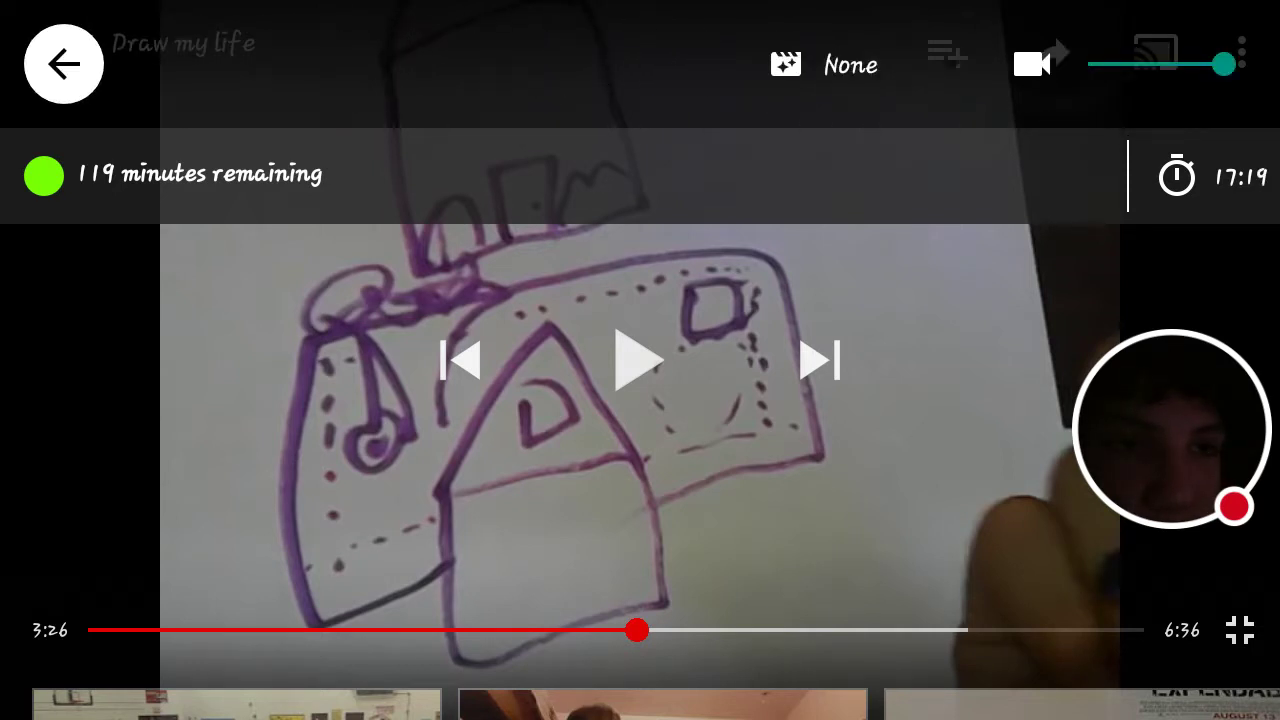
{"action": "left_click_drag", "start_coordinate": [1148, 64], "coordinate": [1088, 64]}
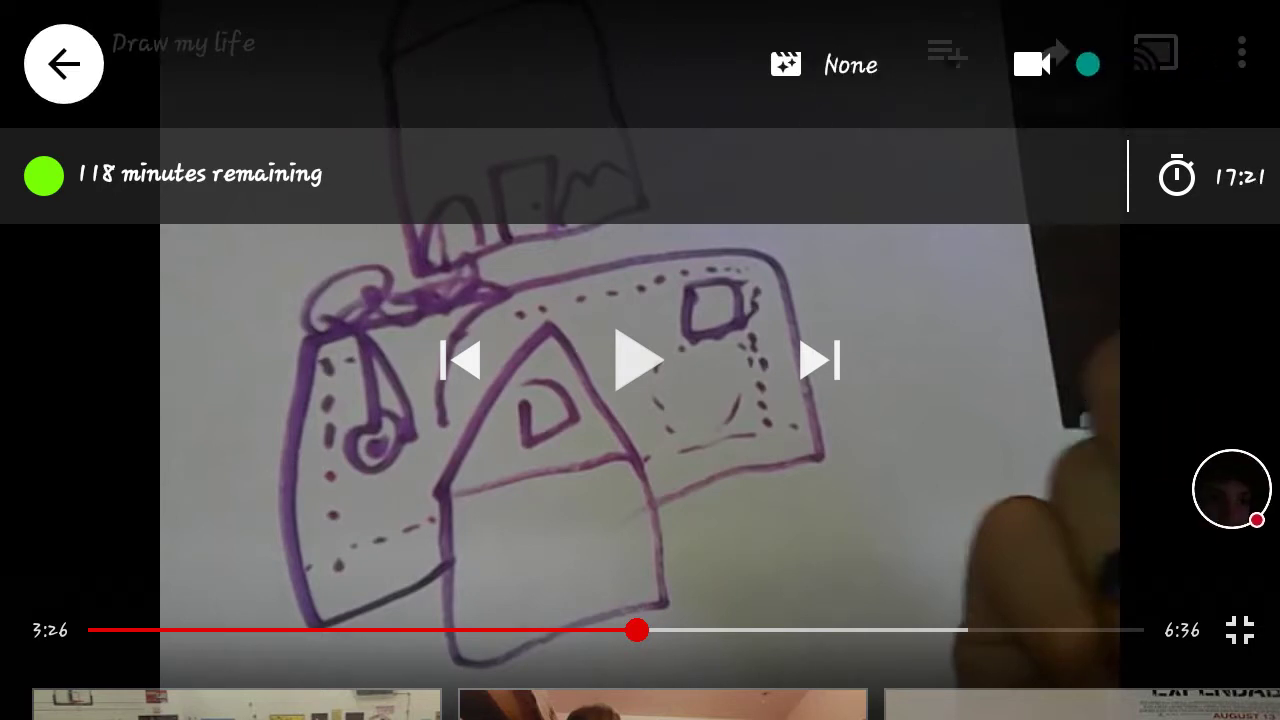
{"action": "left_click_drag", "start_coordinate": [373, 462], "coordinate": [394, 437]}
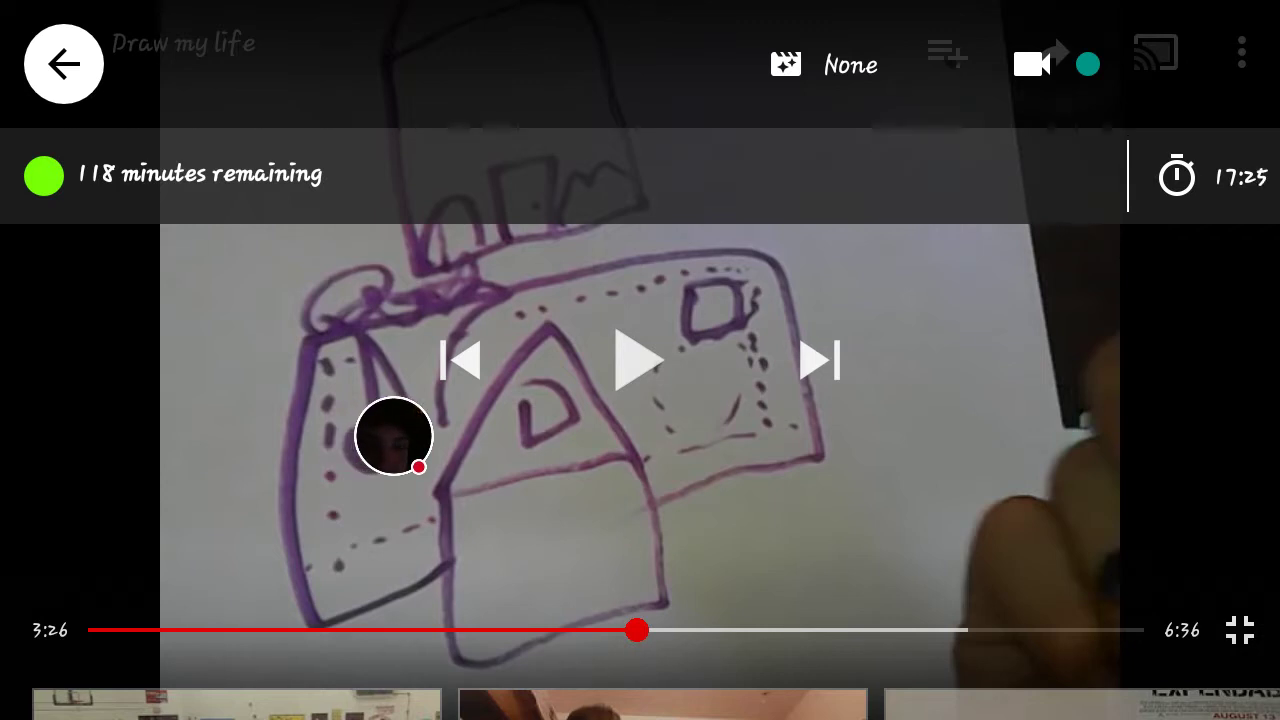
{"action": "left_click", "coordinate": [64, 64]}
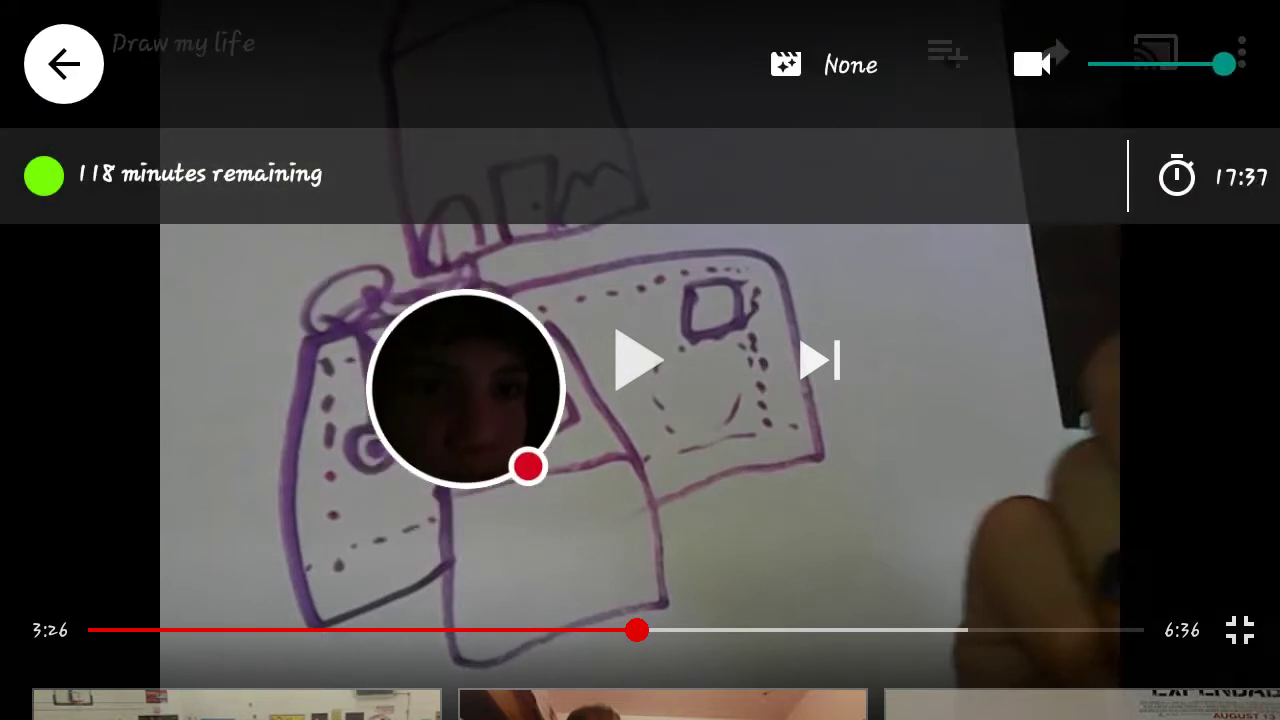
{"action": "left_click_drag", "start_coordinate": [453, 470], "coordinate": [1172, 605]}
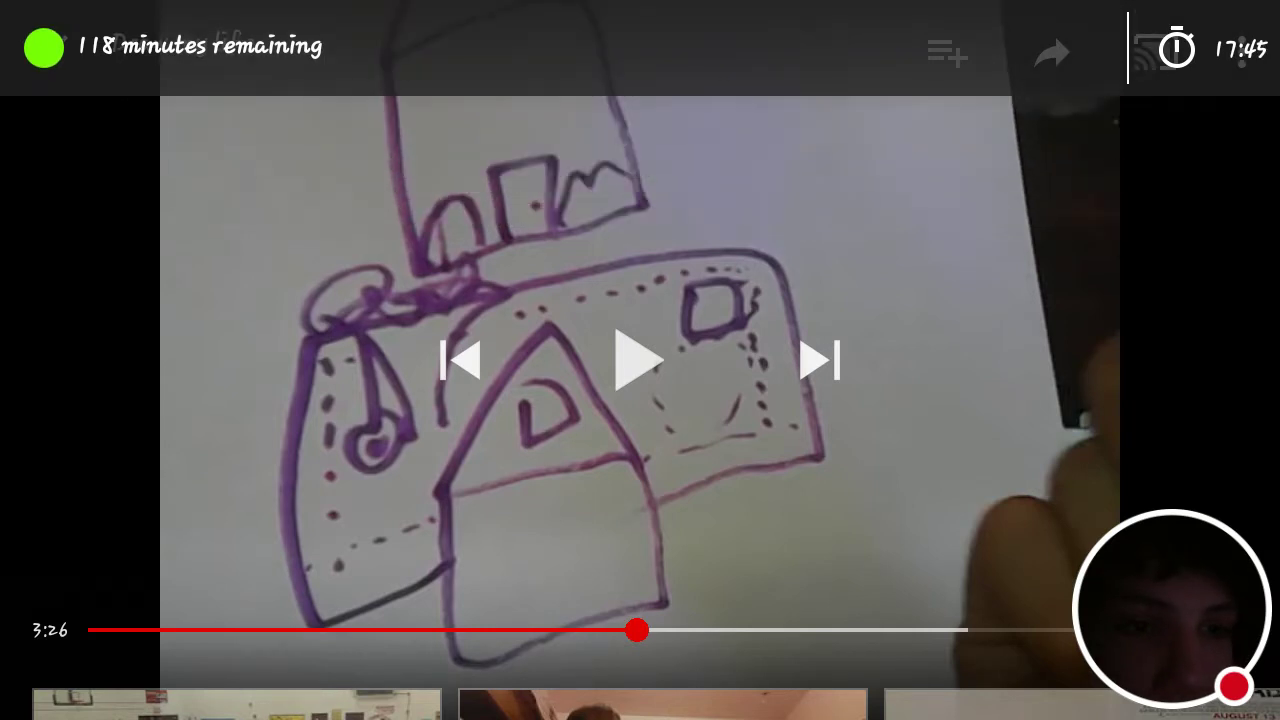
{"action": "left_click", "coordinate": [637, 360]}
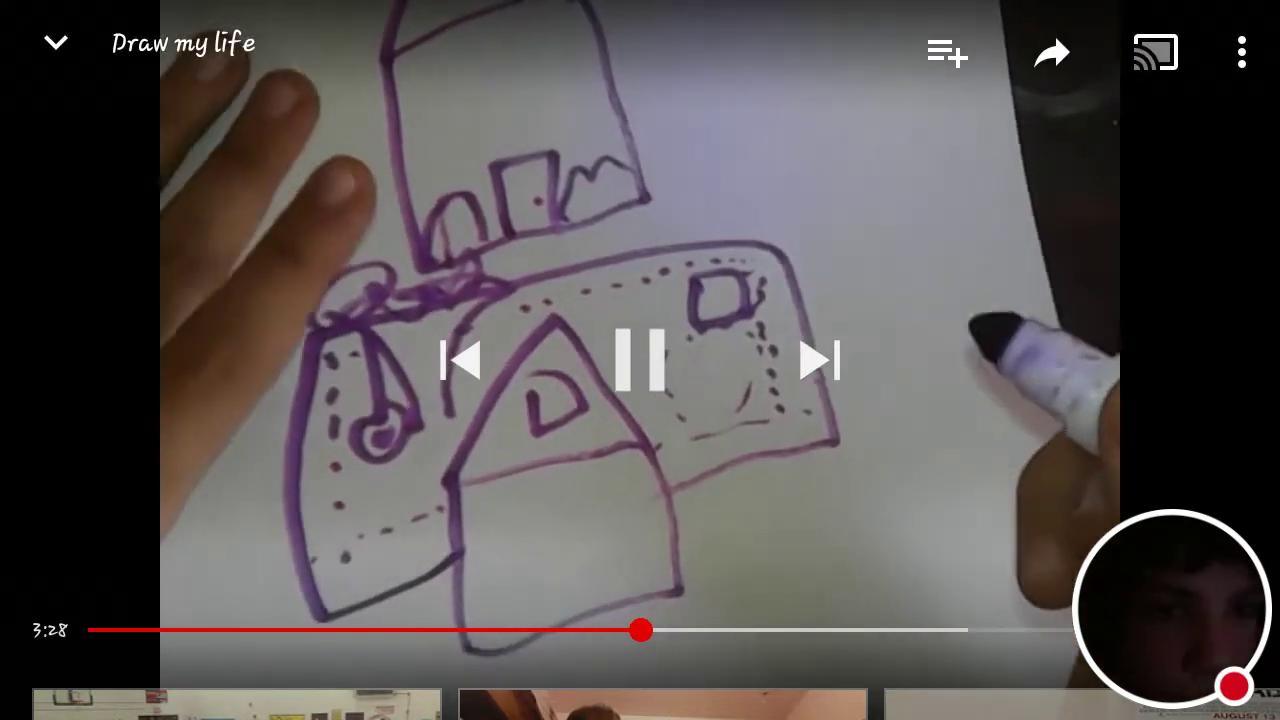